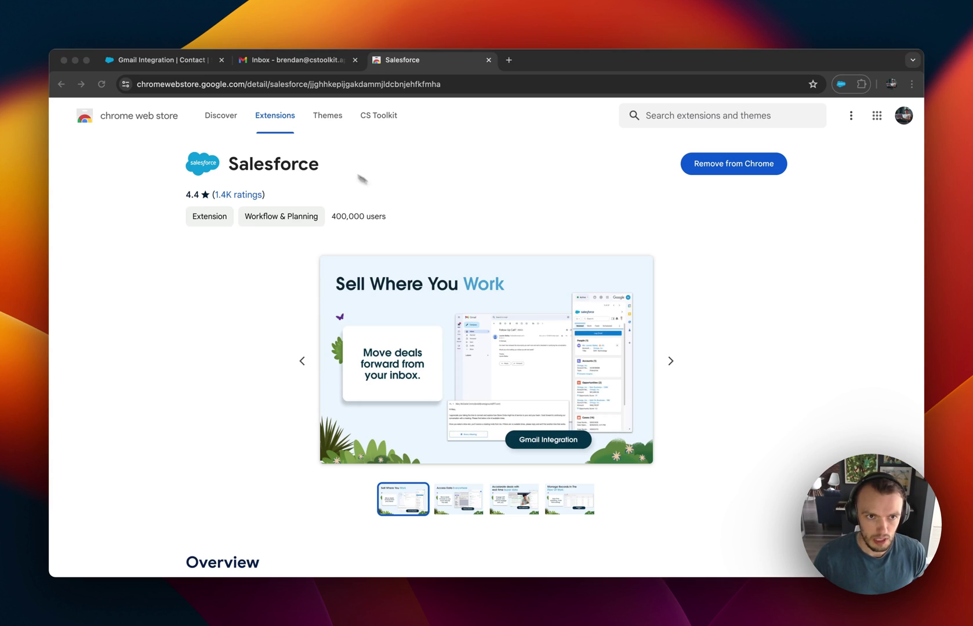
Open the Gmail Integration contact record and bring up the context menu on its email link.
left_click(176, 62)
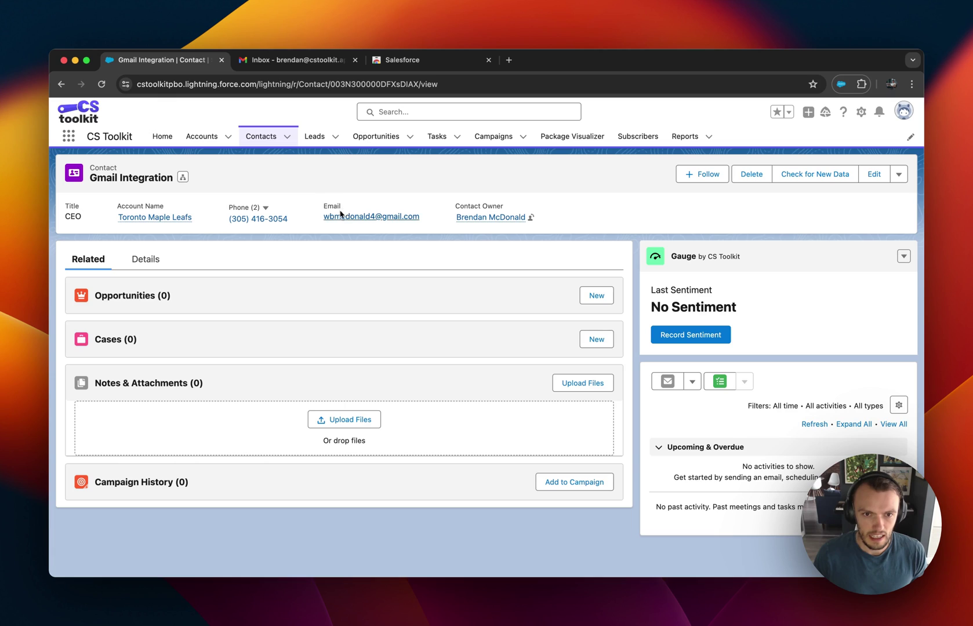
right_click(362, 217)
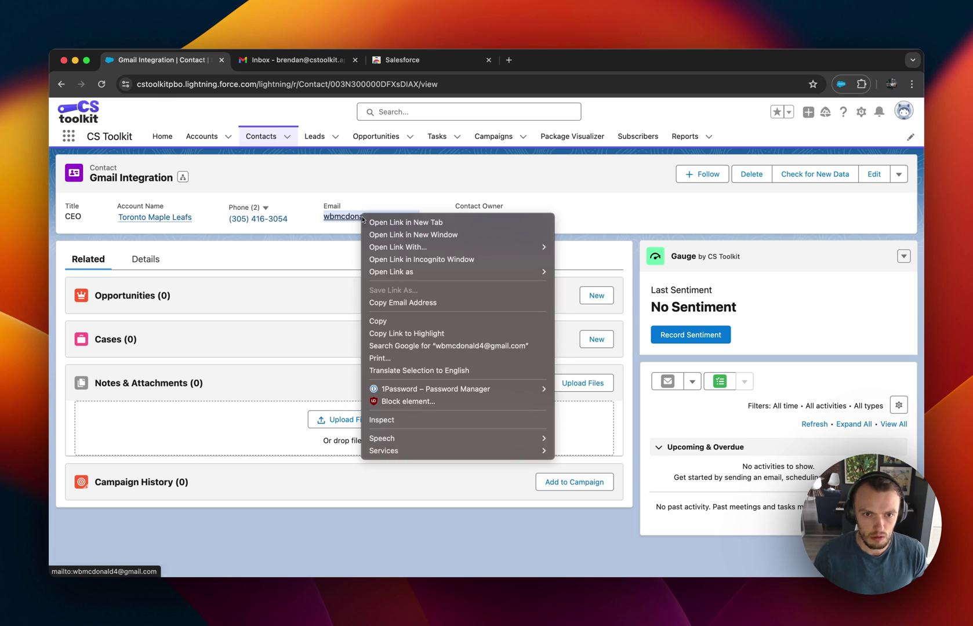
Copy the contact's email address and compose 'Test Email' to it, with a body starting 'Hi there,'.
left_click(378, 302)
left_click(301, 61)
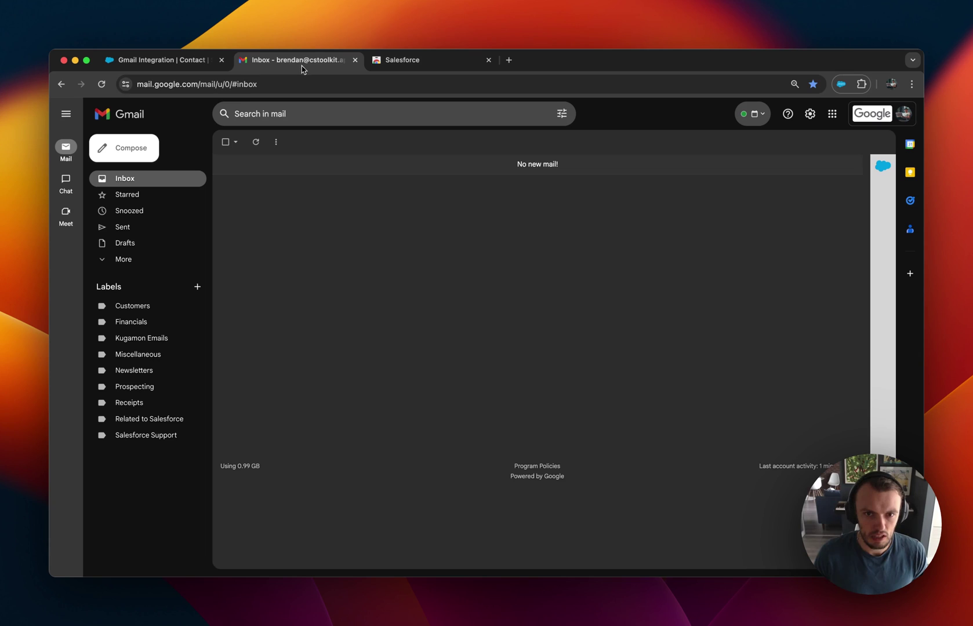
left_click(142, 154)
key("ctrl+v")
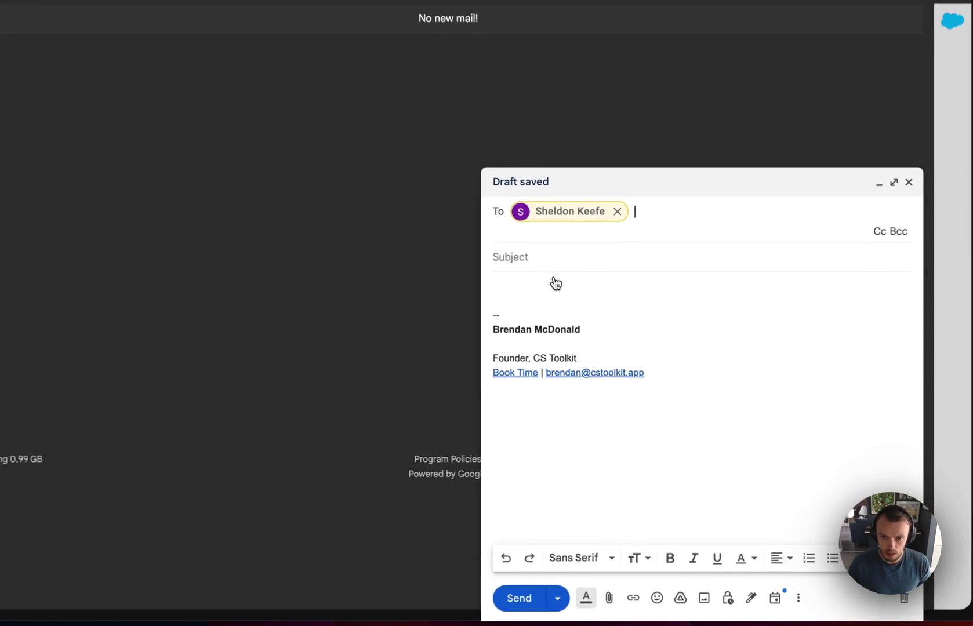
left_click(602, 317)
type("Test Email")
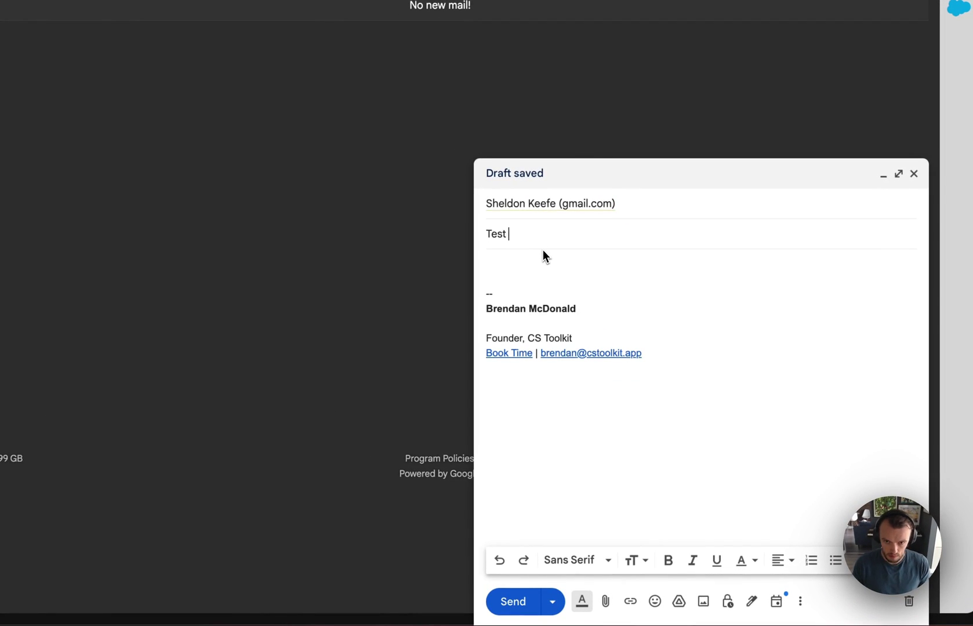
key("Tab")
type("Hi there,")
key("Return")
key("Return")
type("This is a tes")
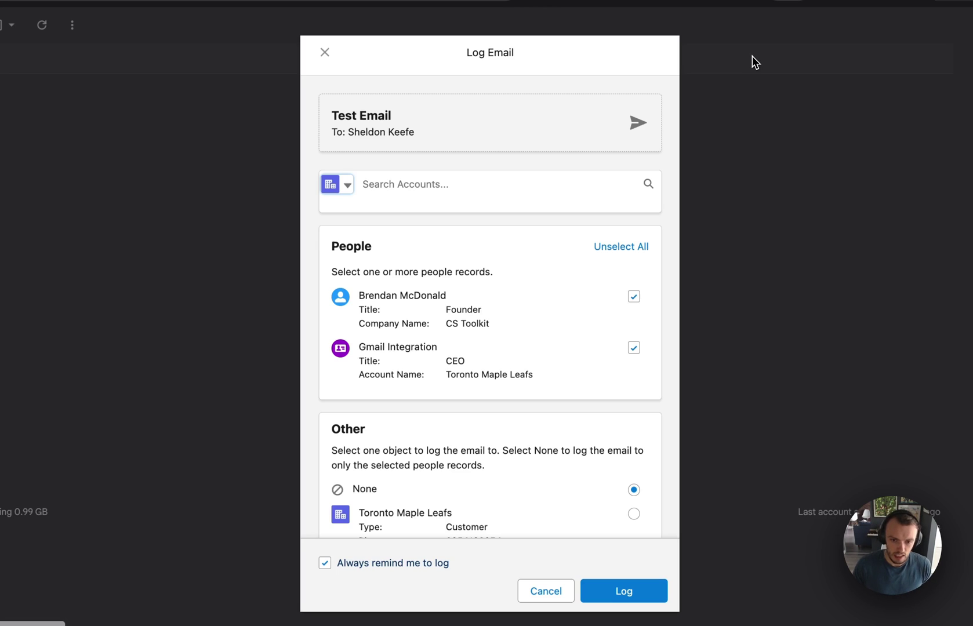
Log the sent email against the Toronto Maple Leafs account, with 'Always remind me' turned off.
scroll(509, 253, "down", 2)
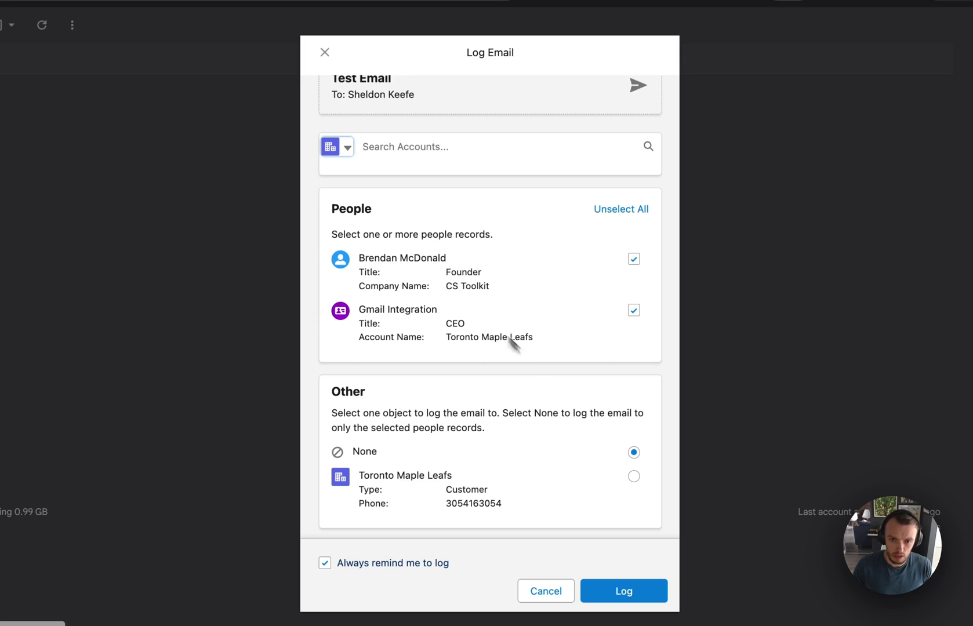
left_click(634, 480)
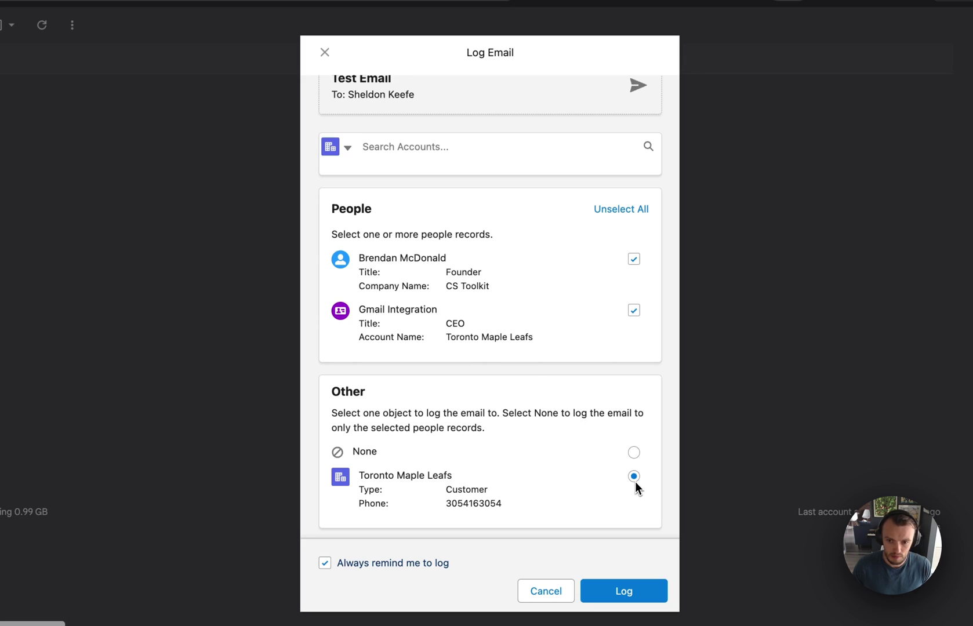
left_click(323, 564)
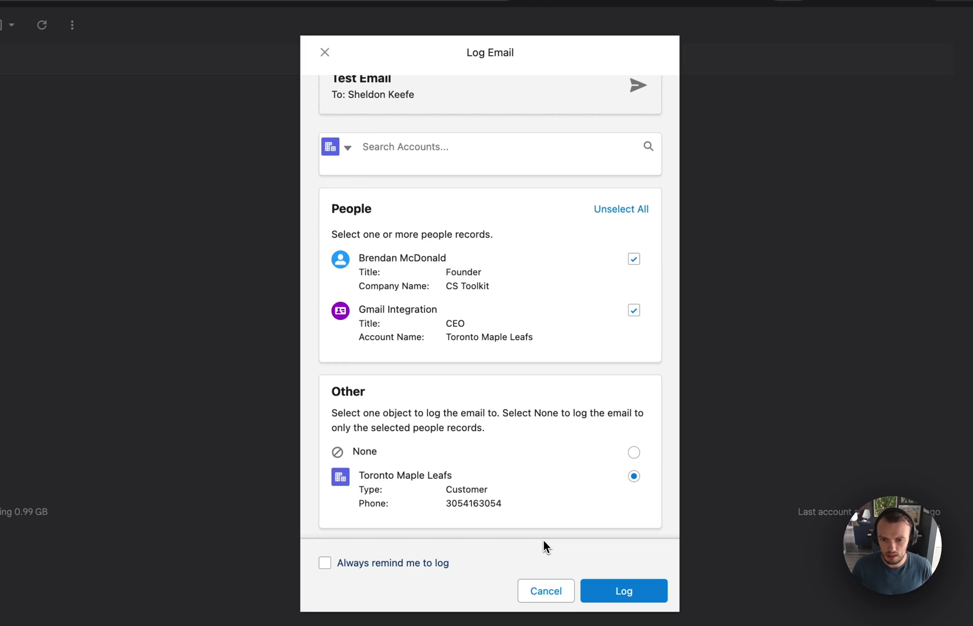
left_click(610, 590)
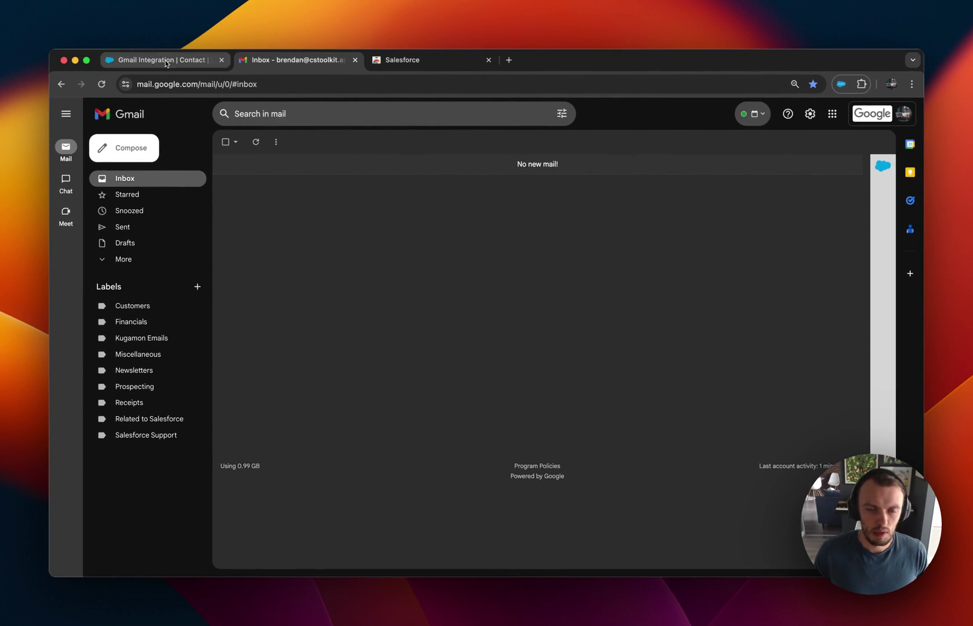
Reload the Gmail Integration contact, then expand and collapse the logged Test Email activity.
left_click(154, 55)
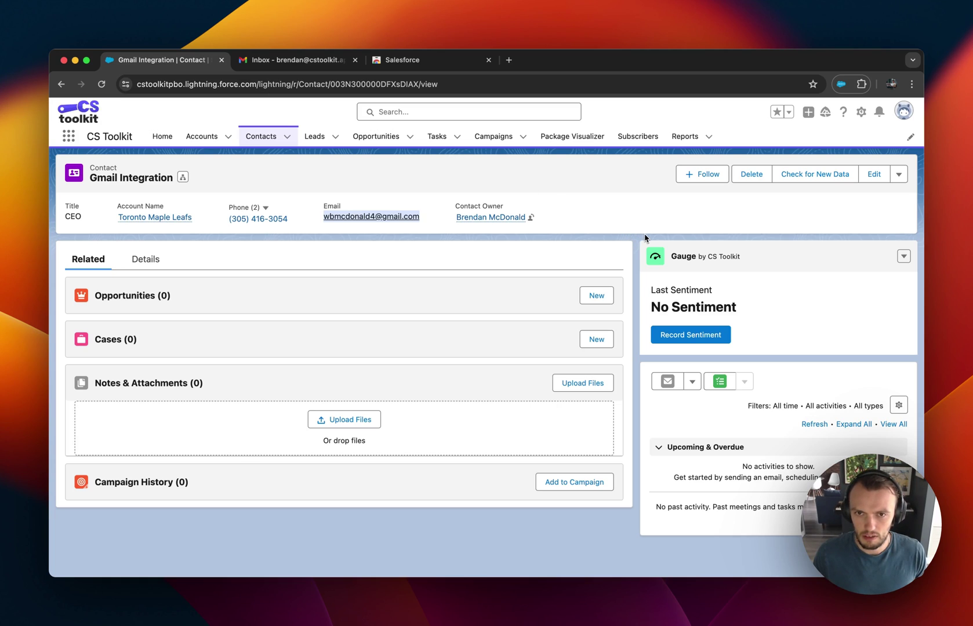
key("super+r")
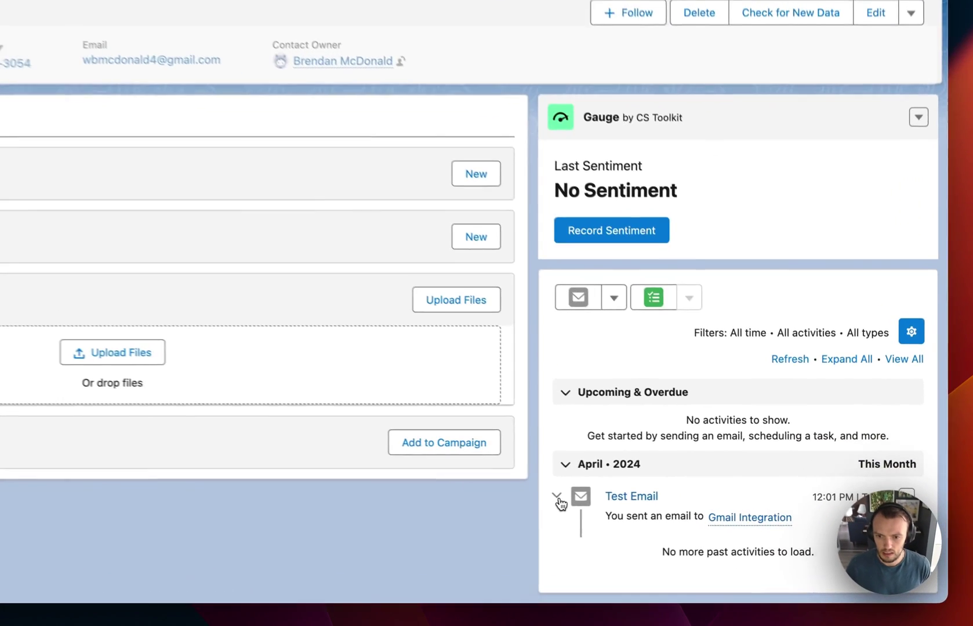
left_click(653, 519)
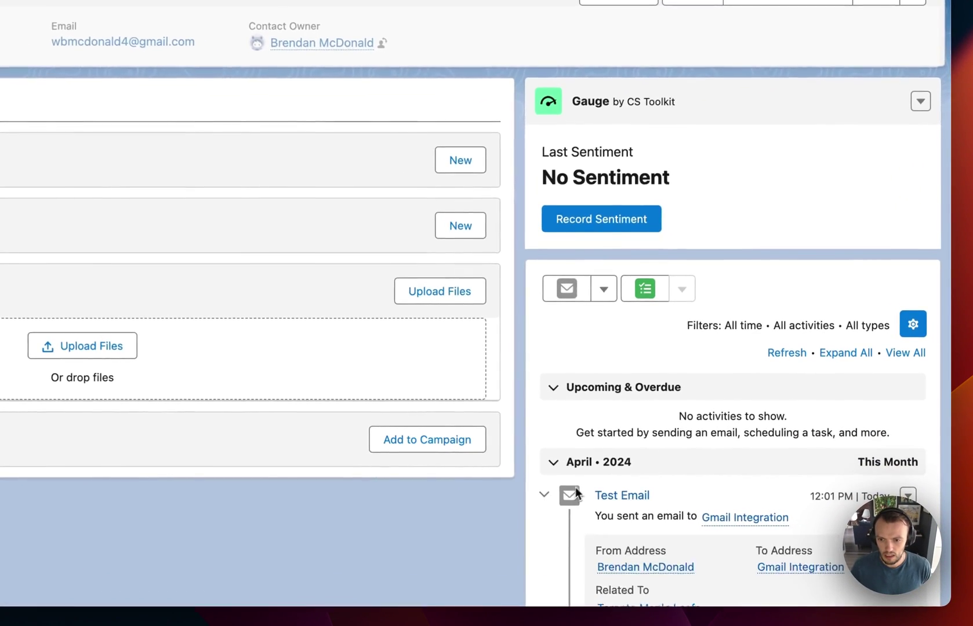
scroll(577, 485, "down", 5)
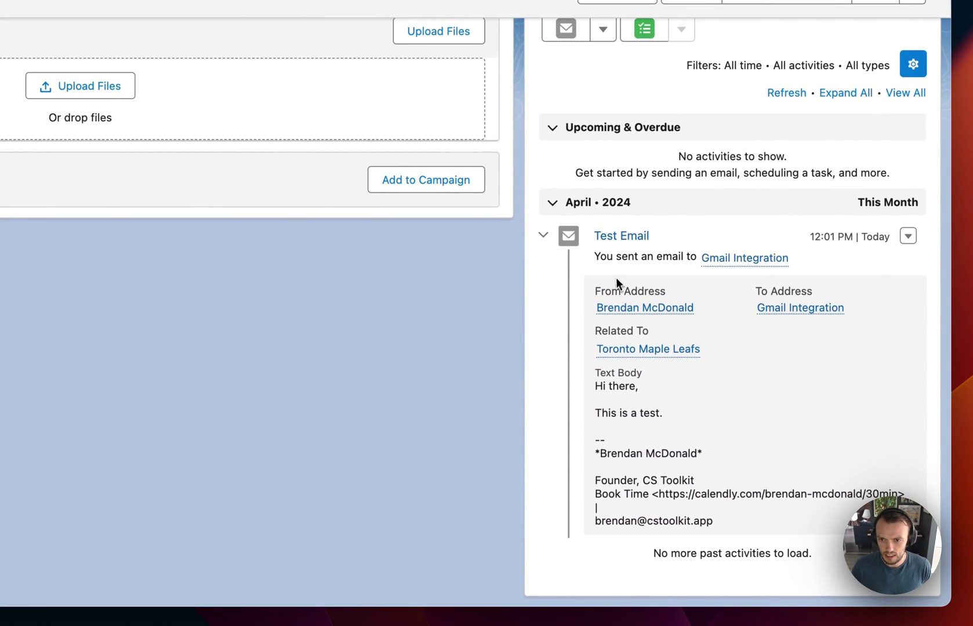
left_click(545, 237)
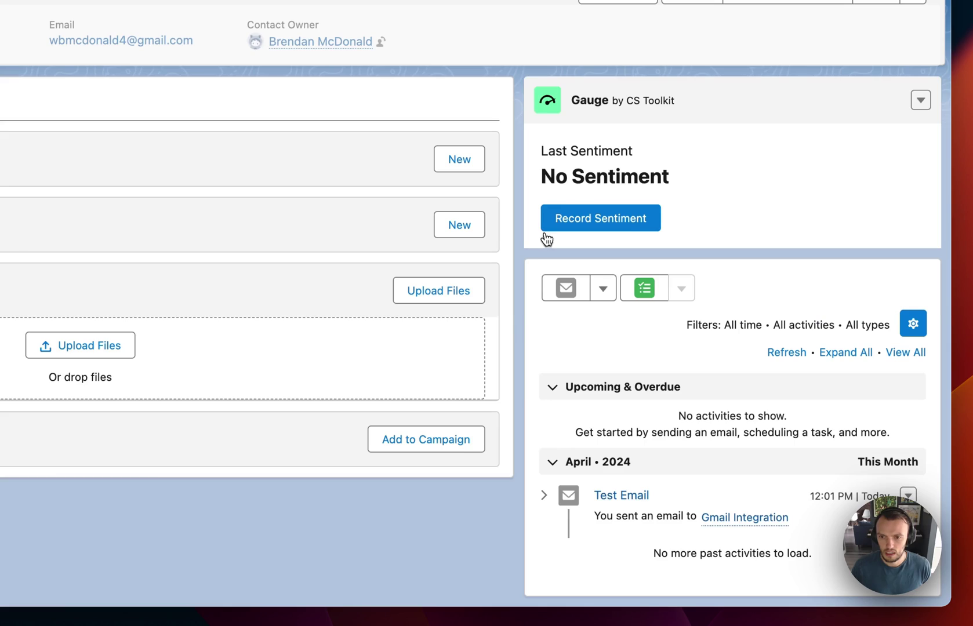
scroll(479, 314, "up", 1)
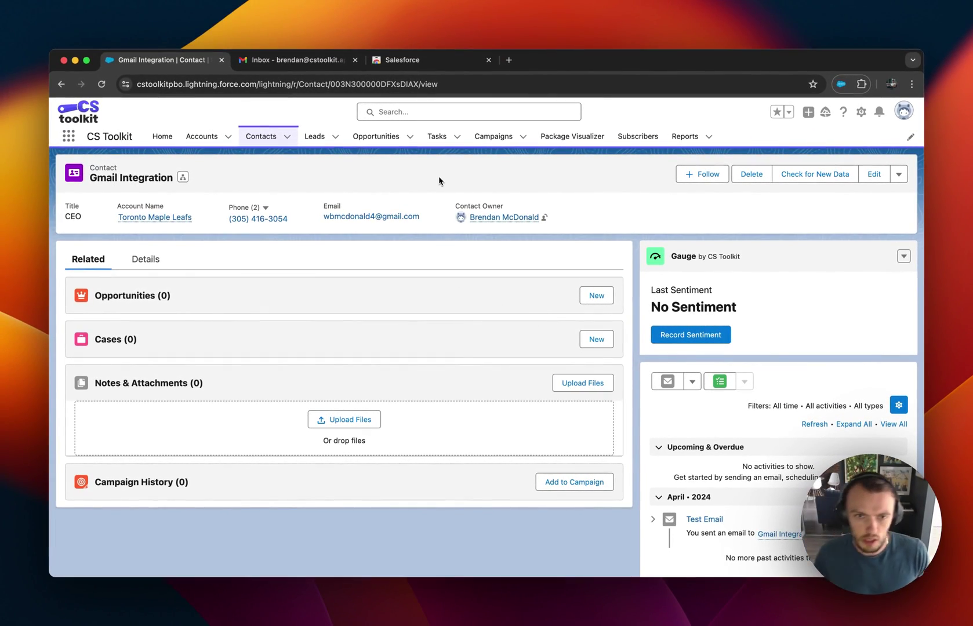
In the recipient's inbox, open Test Email and send the reply 'Hi I got the email, thank you'.
key("super+grave")
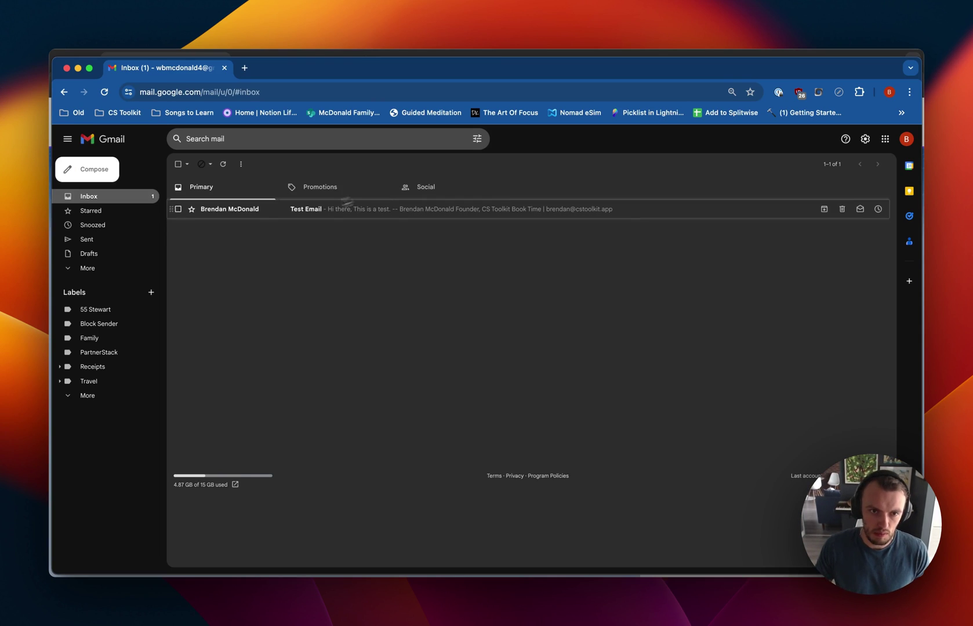
left_click(346, 206)
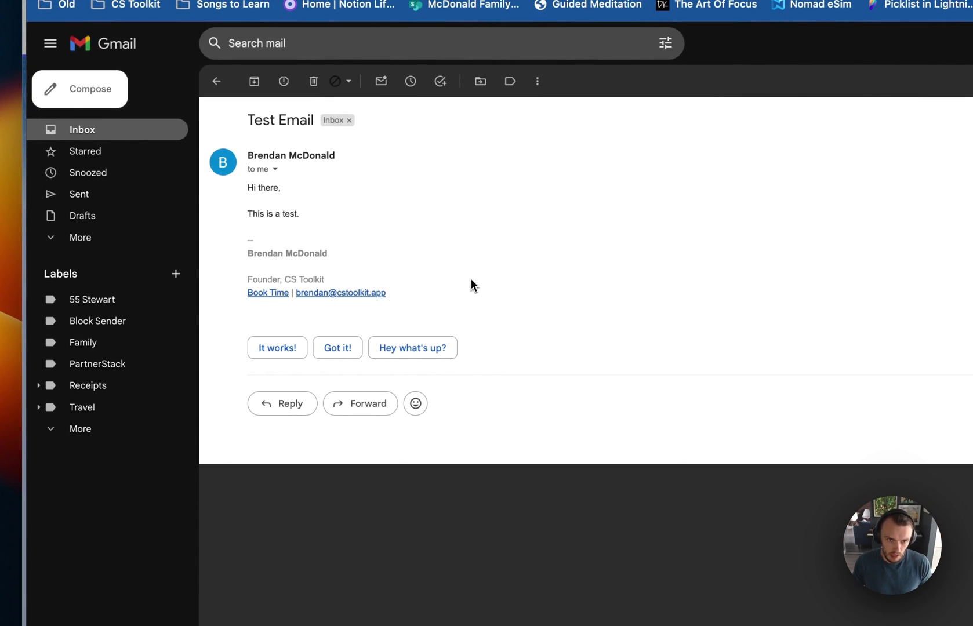
left_click(277, 403)
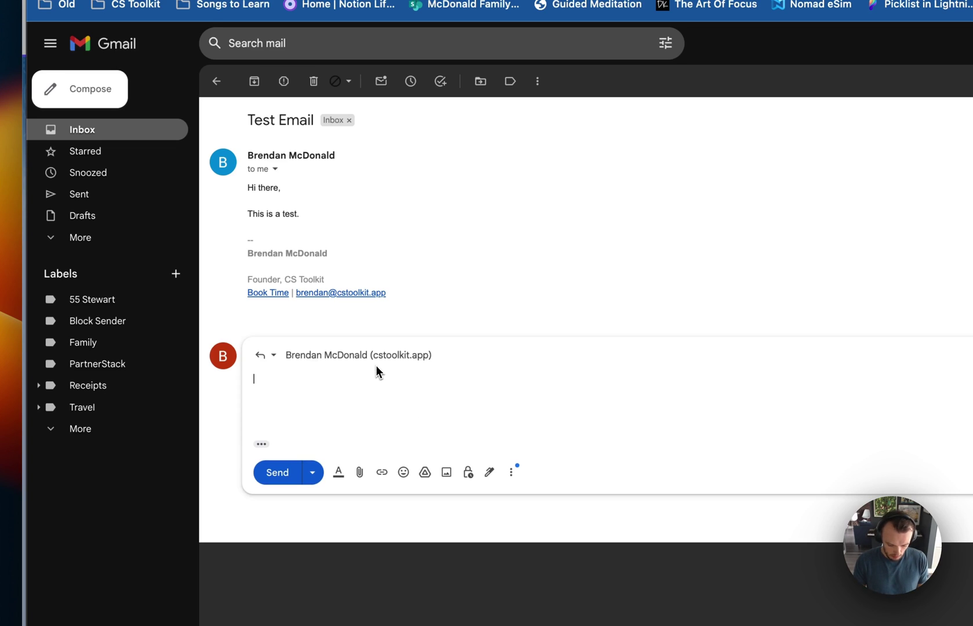
type("Hi I got ")
type("the email, th")
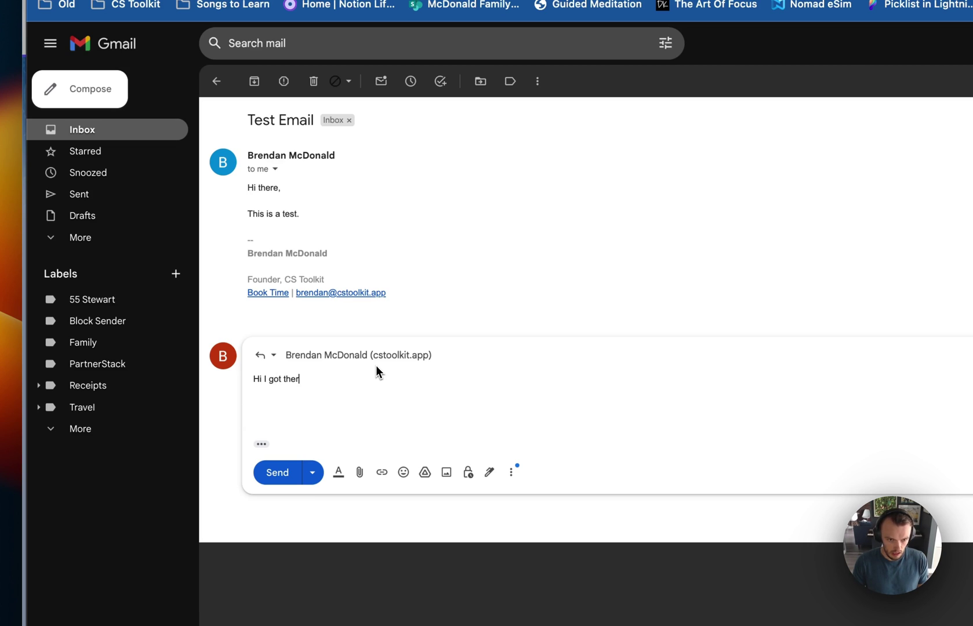
type("ank you")
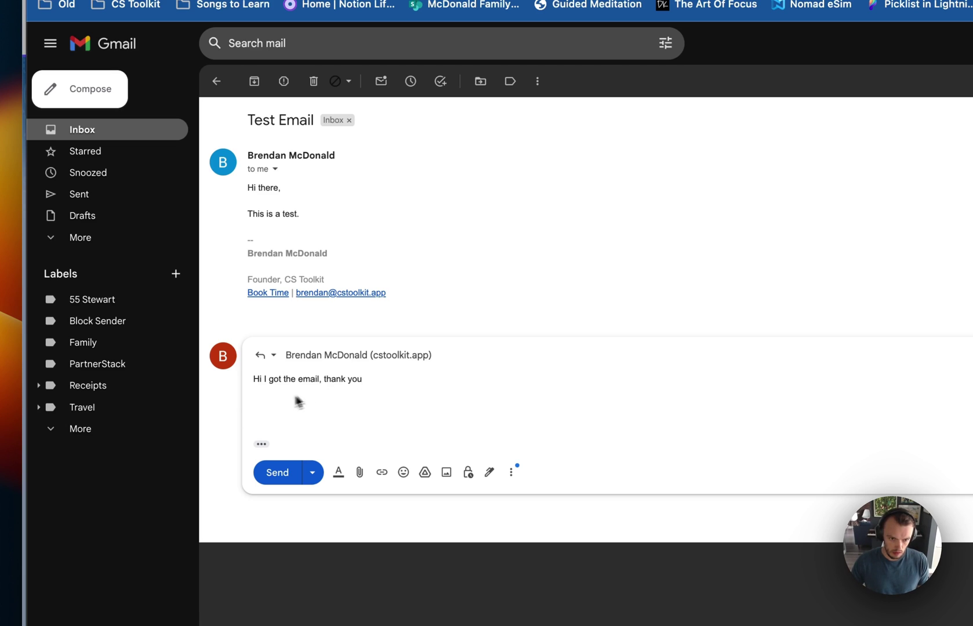
left_click(282, 475)
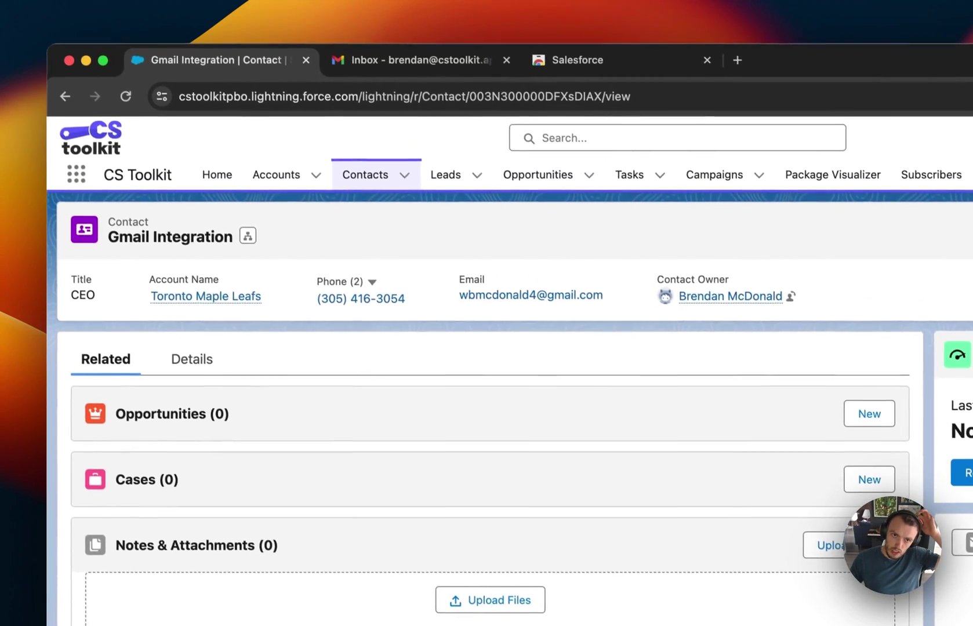
Reload the other Gmail inbox and open the newly arrived Test Email thread.
left_click(449, 68)
left_click(129, 103)
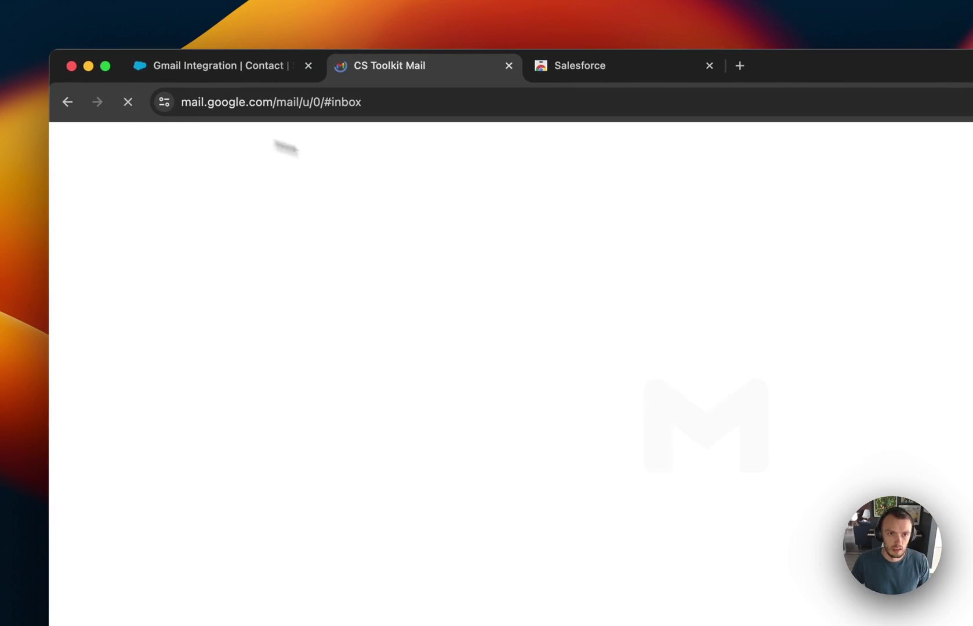
left_click(210, 367)
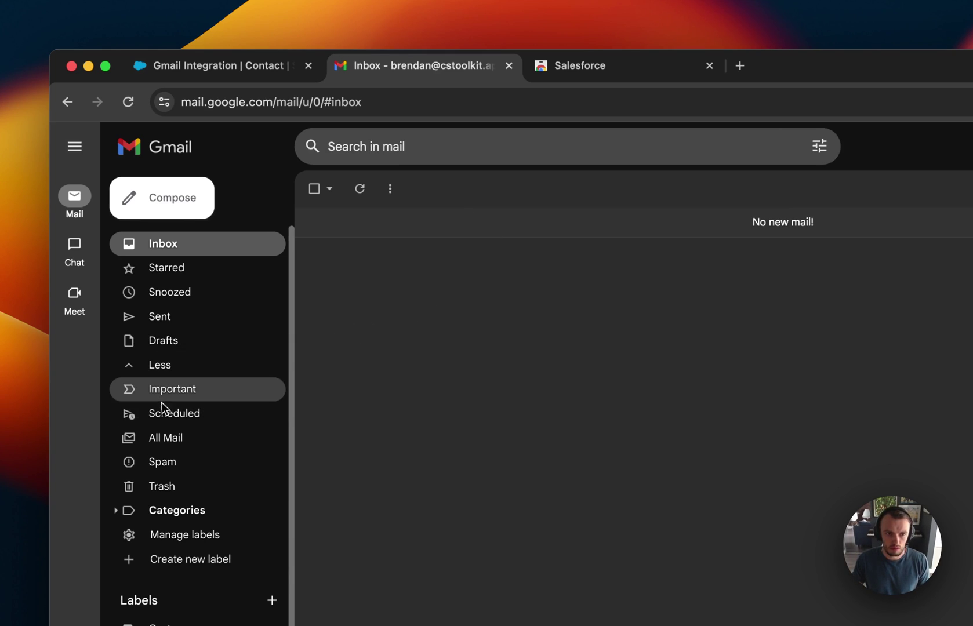
key("super+r")
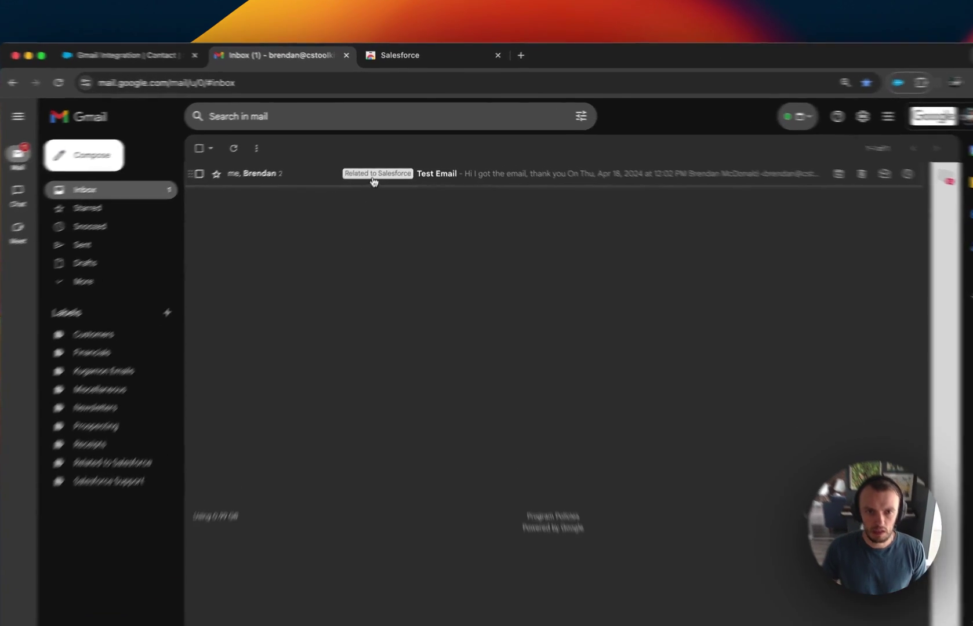
left_click(371, 166)
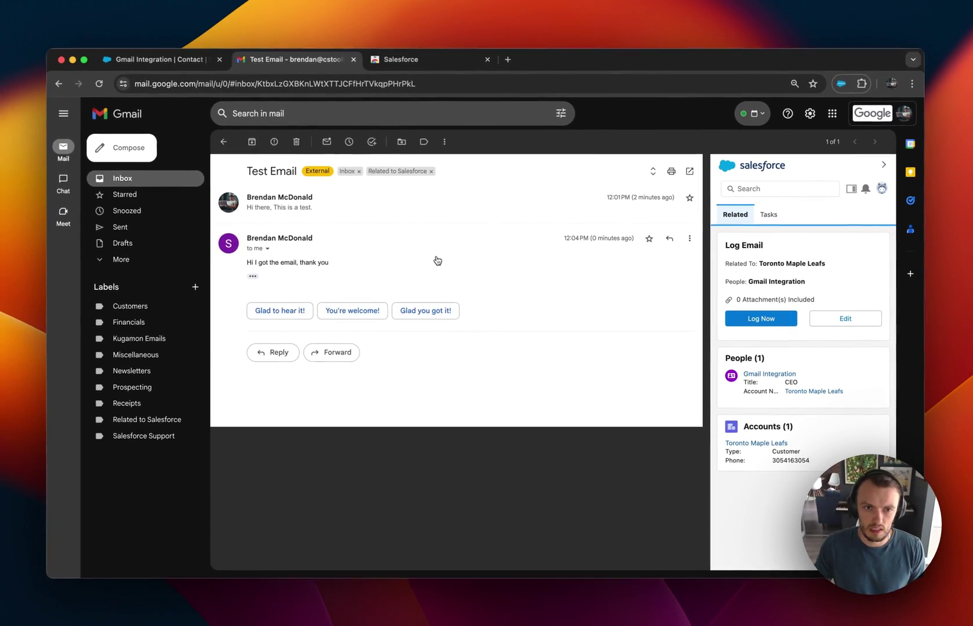
key("ctrl+shift+Tab")
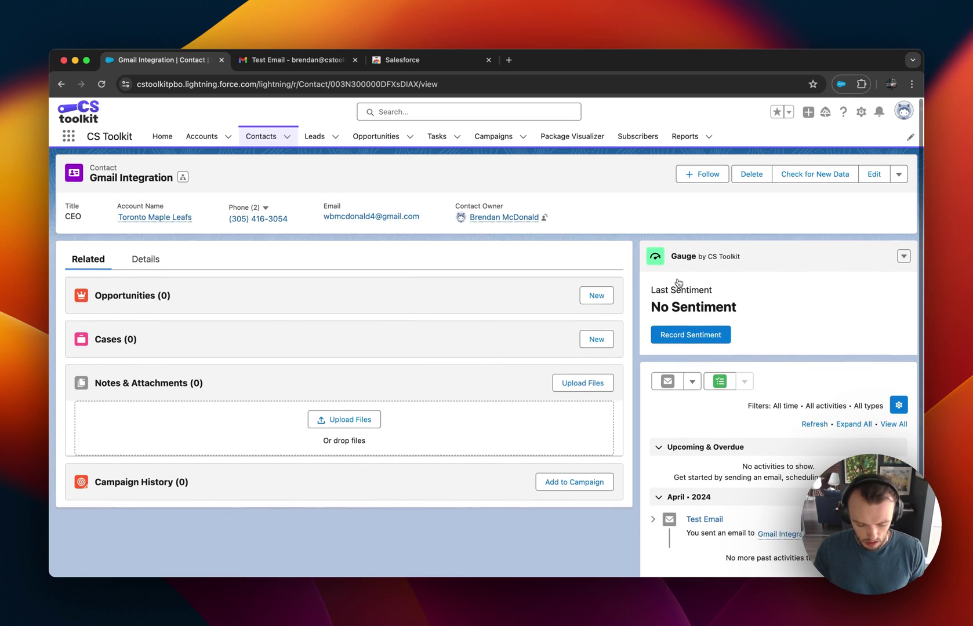
key("super+r")
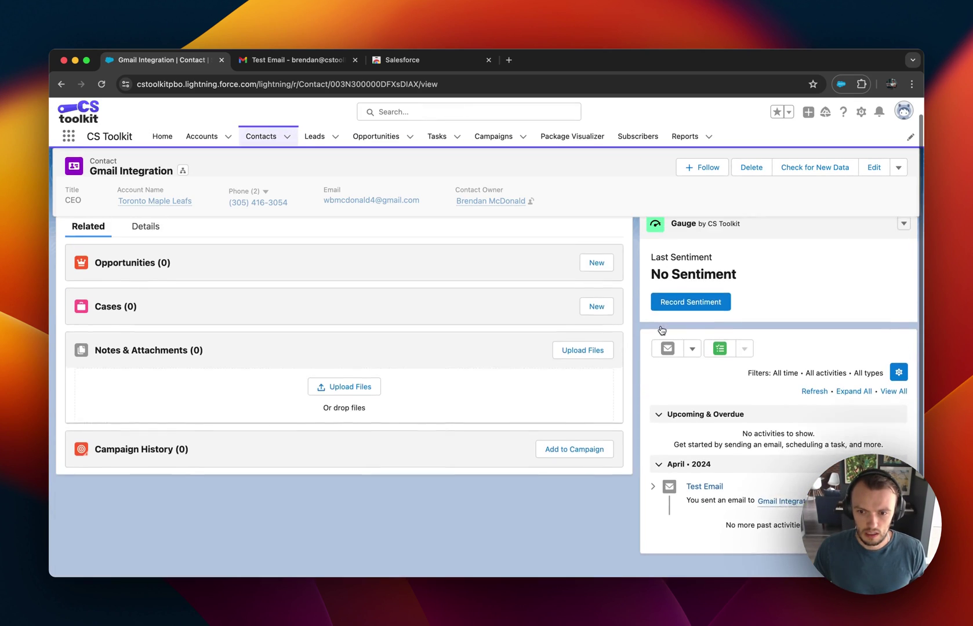
left_click(293, 59)
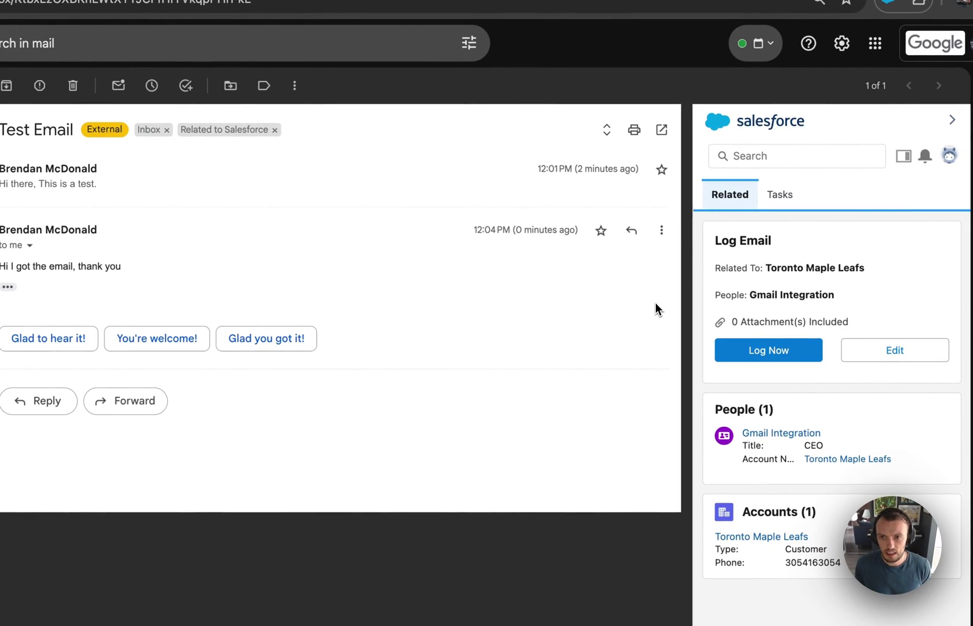
Expand the original Test Email message, then use Log Now in the Salesforce side panel.
left_click(382, 180)
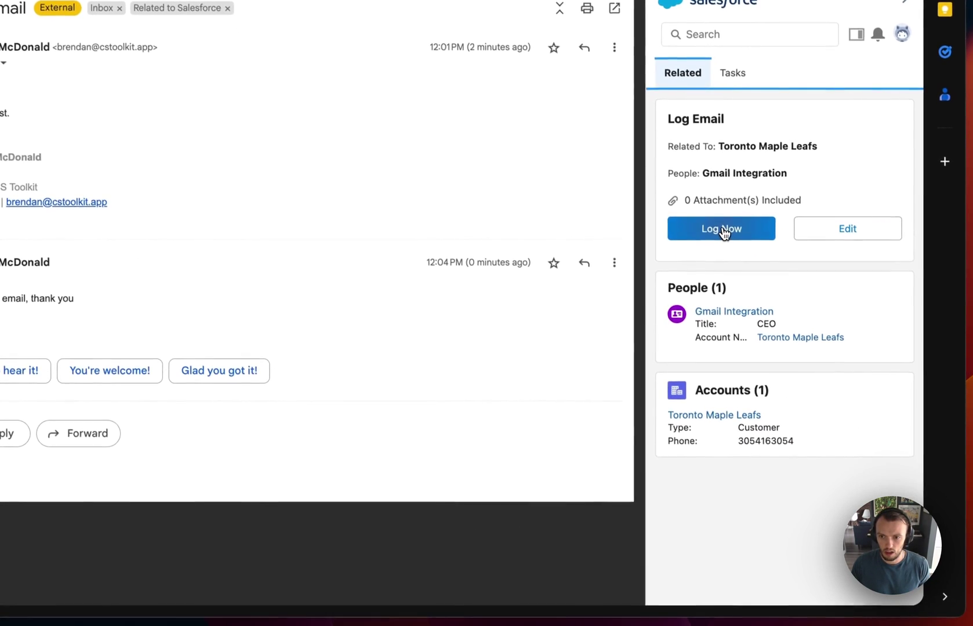
left_click(770, 355)
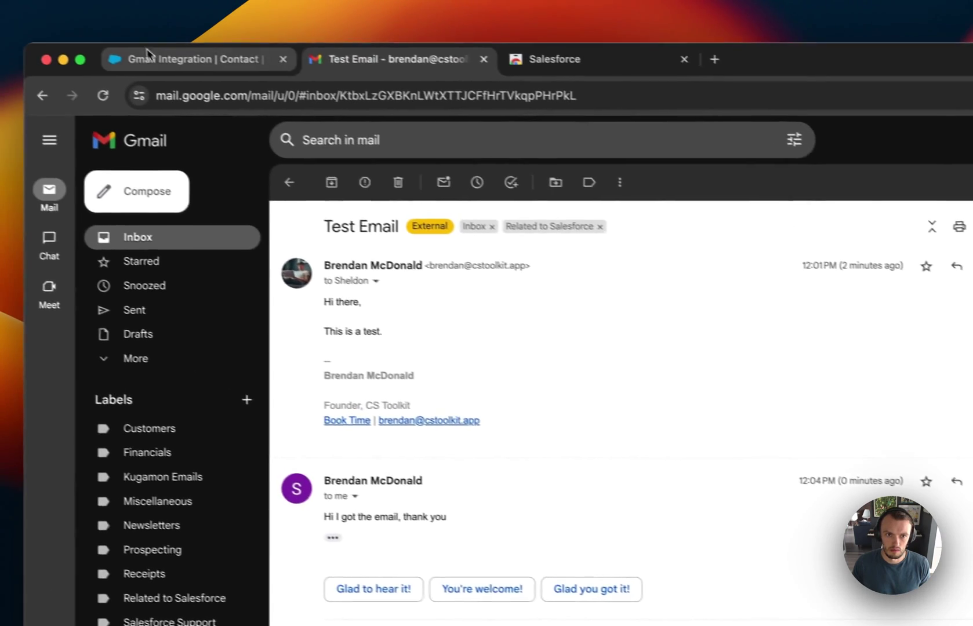
Reload the Gmail Integration contact page and expand the Test Email and Re: Test Email activities.
left_click(148, 56)
key("super+r")
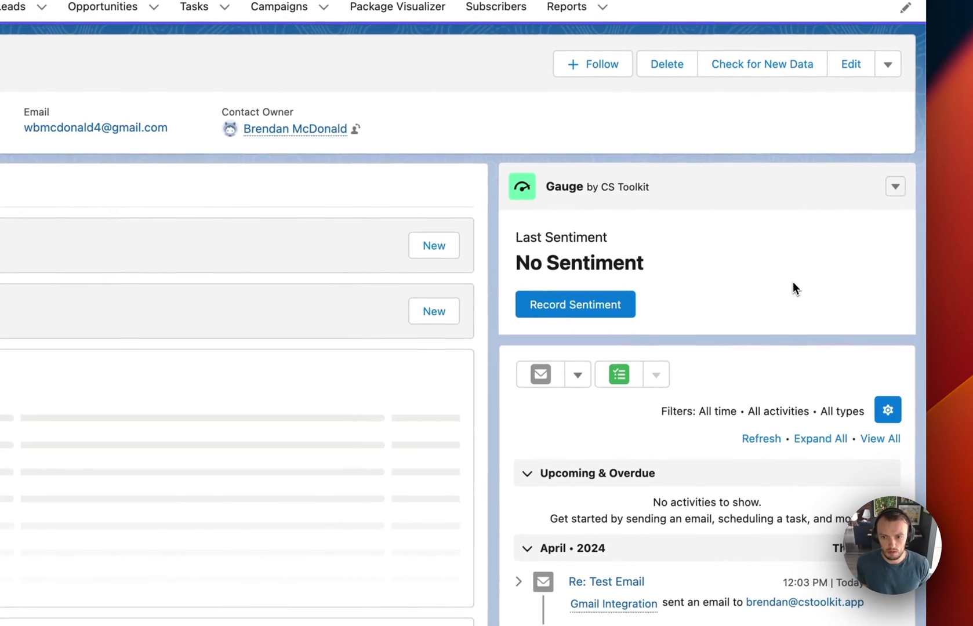
scroll(791, 279, "down", 3)
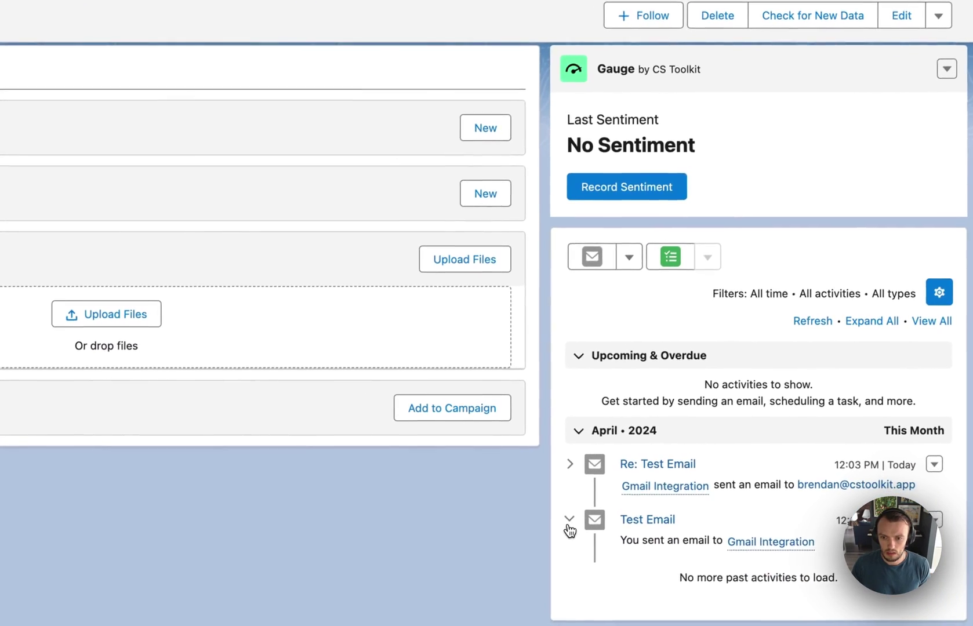
scroll(514, 563, "down", 1)
left_click(516, 535)
scroll(572, 402, "down", 3)
left_click(571, 283)
scroll(576, 276, "down", 5)
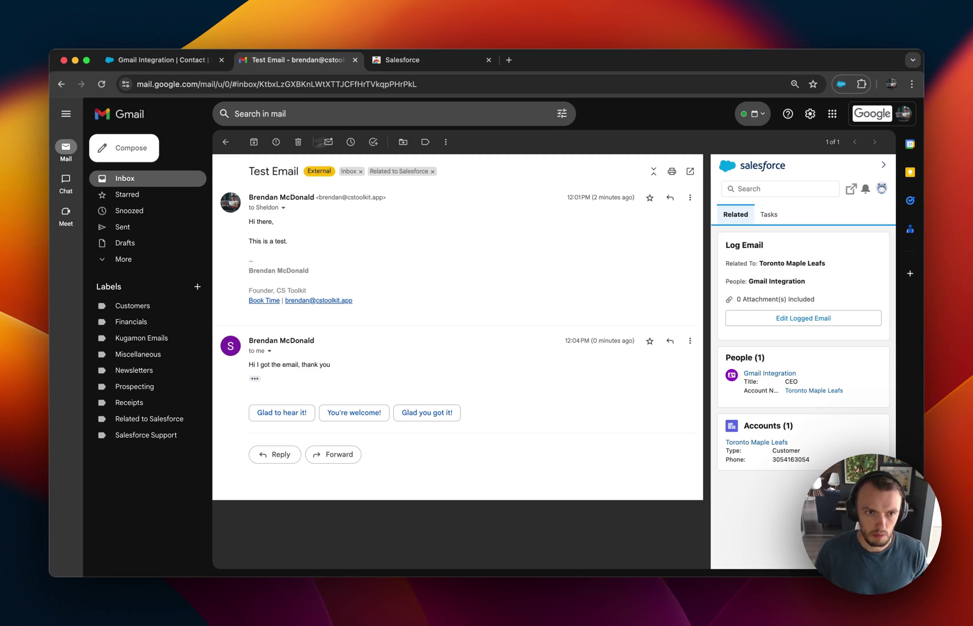
Return to the Salesforce contact tab and collapse the Test Email and Re: Test Email details.
left_click(197, 178)
left_click(179, 61)
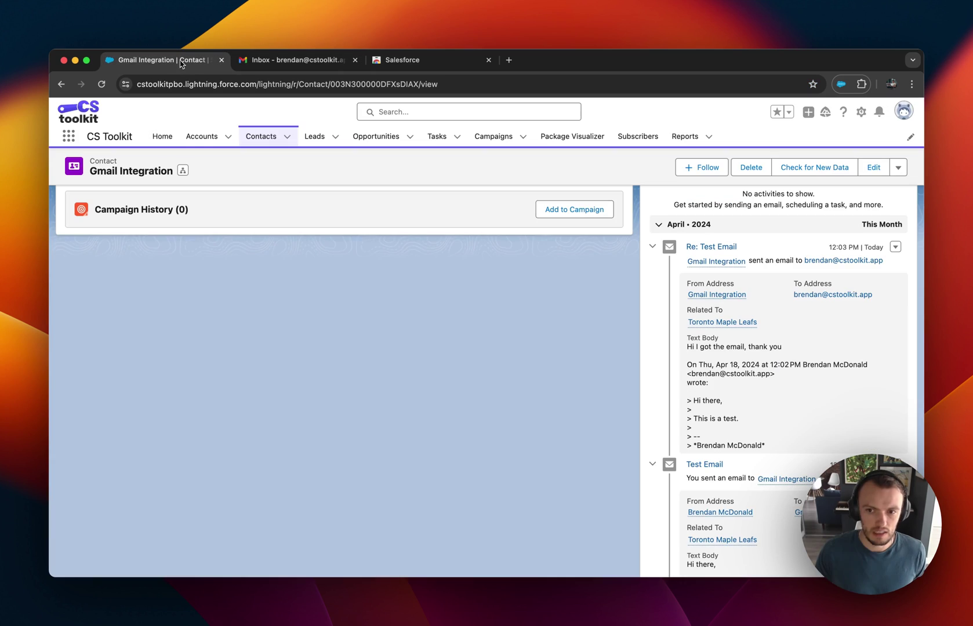
left_click(653, 463)
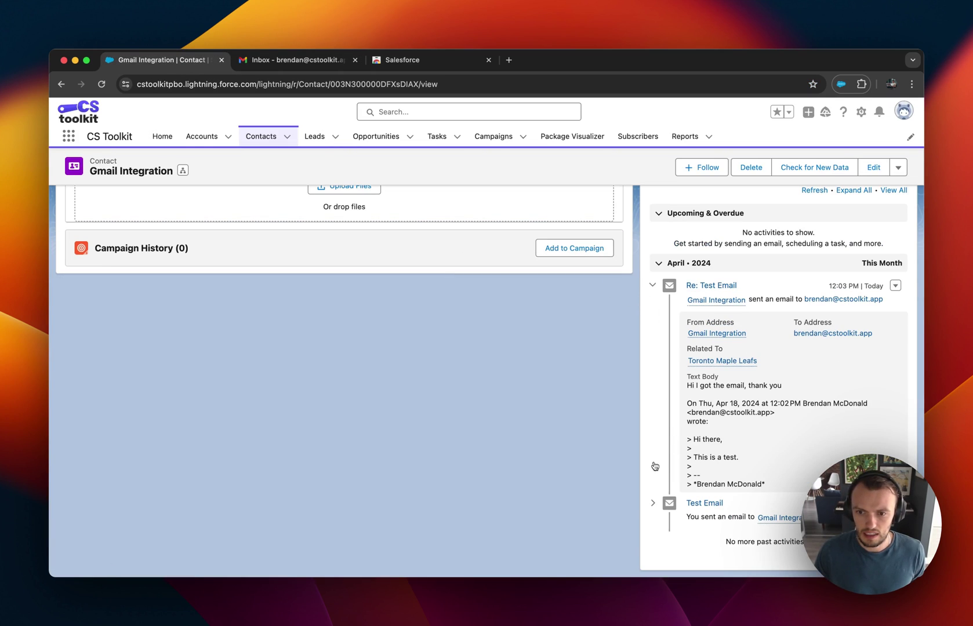
left_click(653, 281)
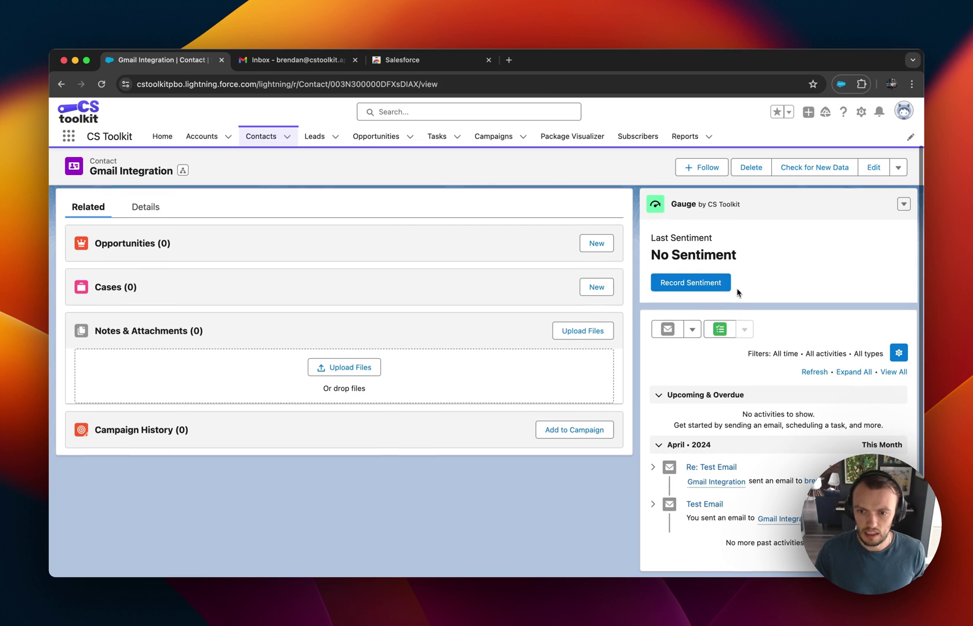